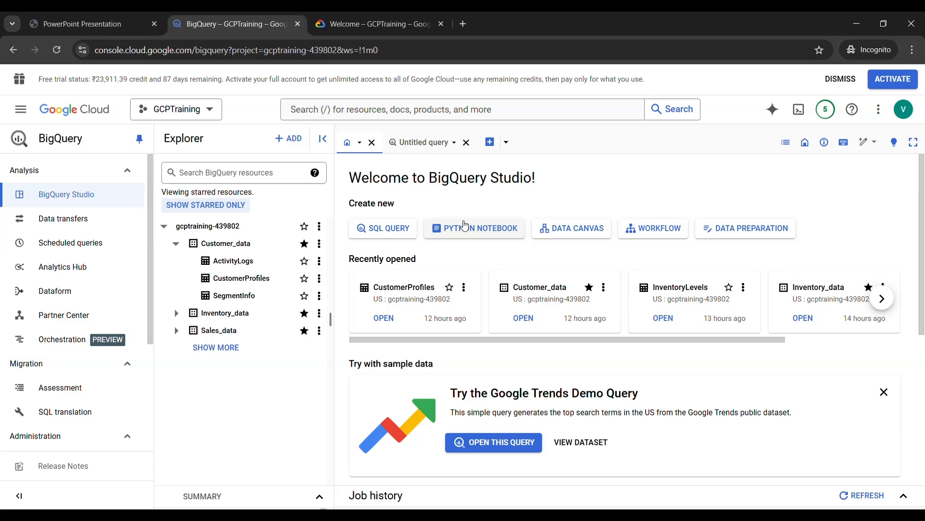
Select the GCPTraining project in the Google Cloud console and open BigQuery for it
{"action": "key", "text": "ctrl+Tab"}
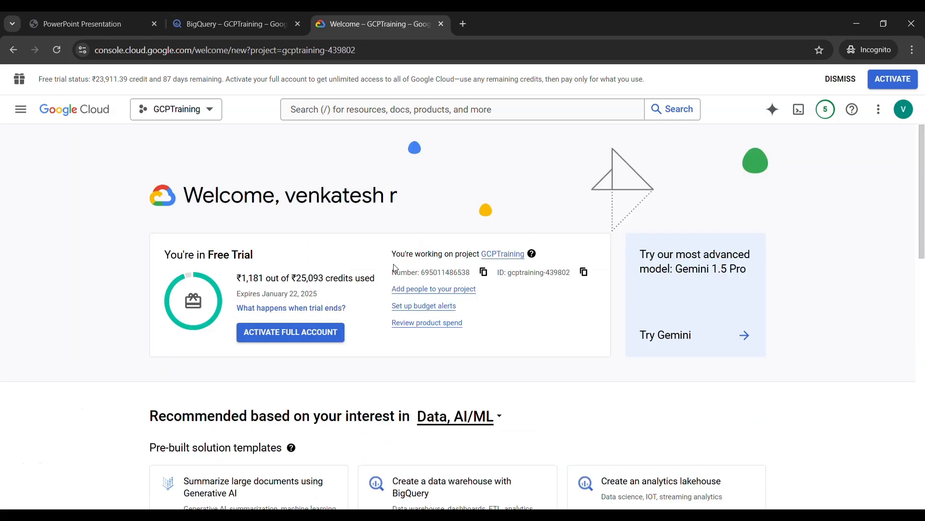
{"action": "left_click", "coordinate": [208, 114]}
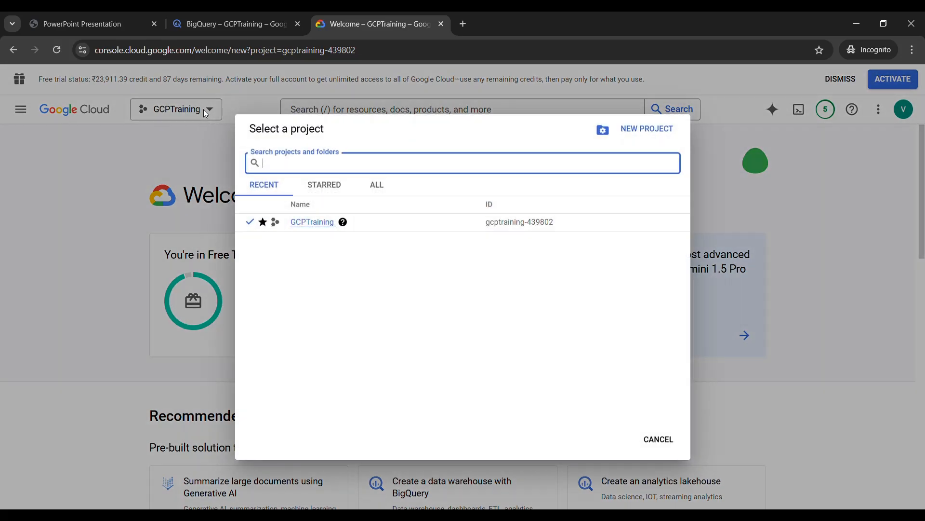
{"action": "left_click", "coordinate": [312, 223]}
{"action": "left_click", "coordinate": [21, 111]}
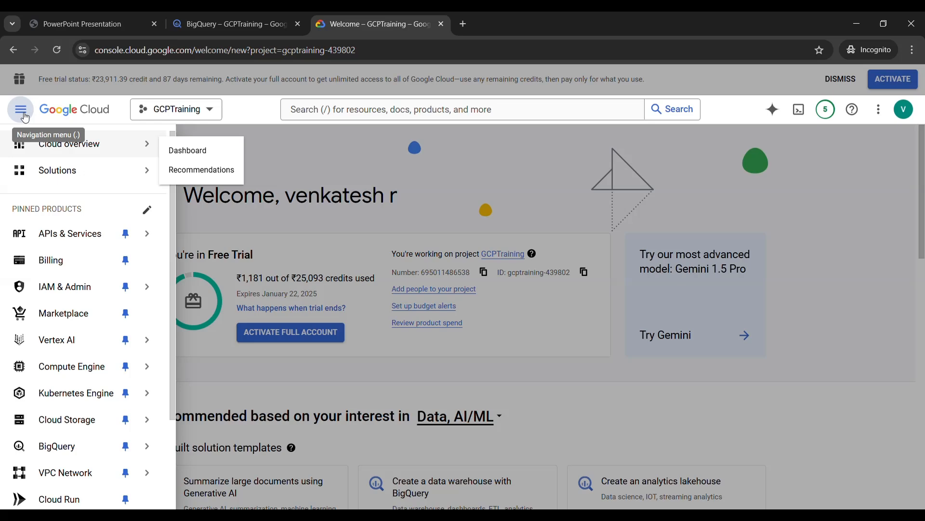
{"action": "left_click", "coordinate": [62, 446]}
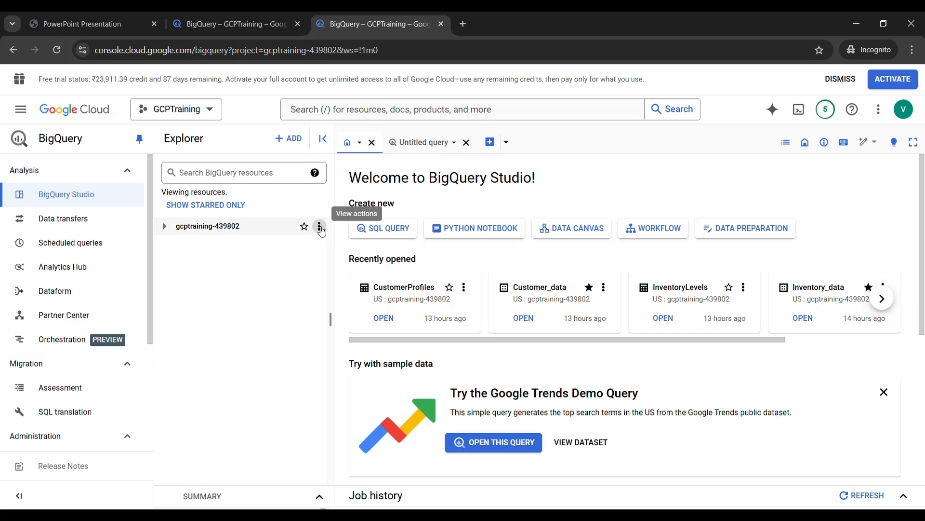
Create a dataset with the ID babynames in the project, located in the US multi-region
{"action": "left_click", "coordinate": [321, 228]}
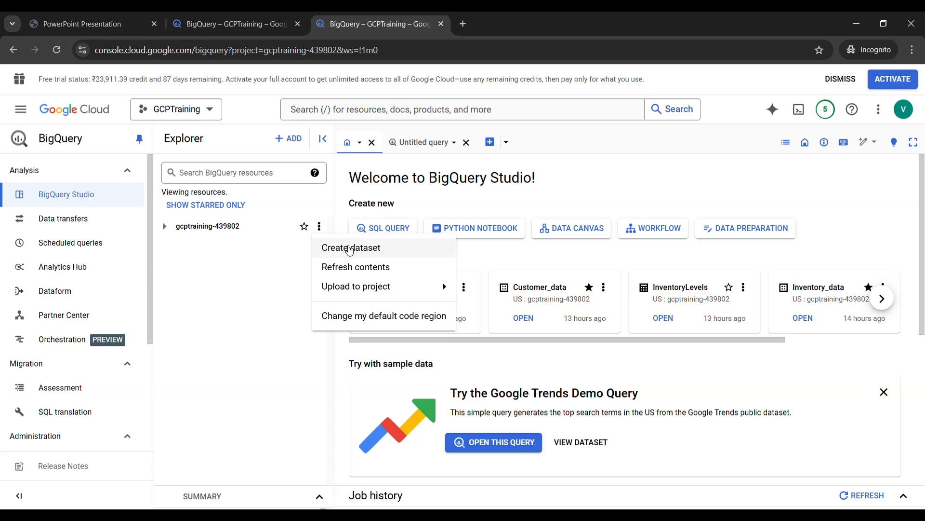
{"action": "left_click", "coordinate": [350, 247]}
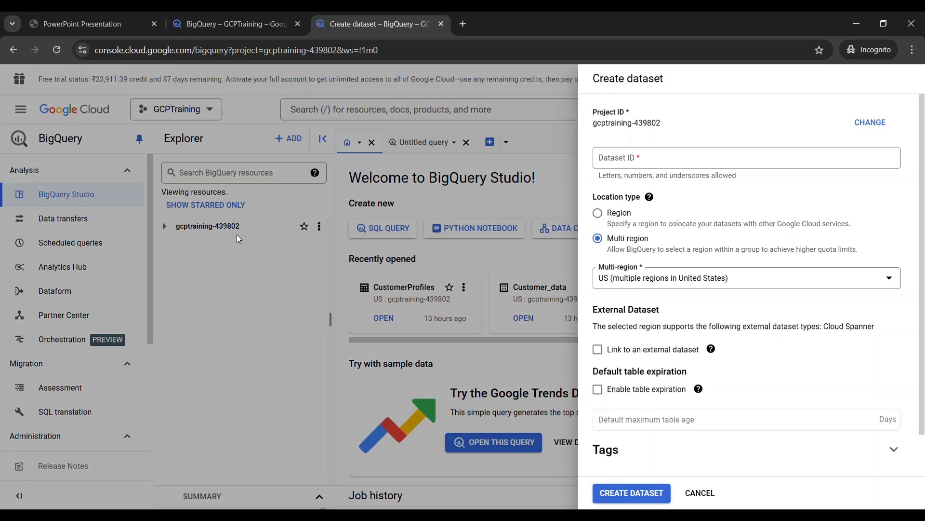
{"action": "left_click", "coordinate": [623, 161]}
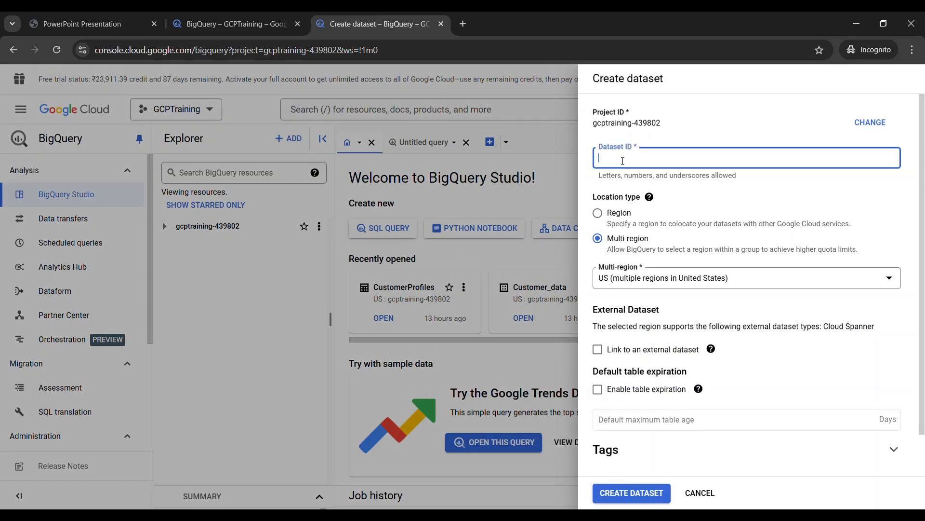
{"action": "type", "text": "babynames"}
{"action": "scroll", "coordinate": [644, 324], "scroll_direction": "down", "scroll_amount": 1}
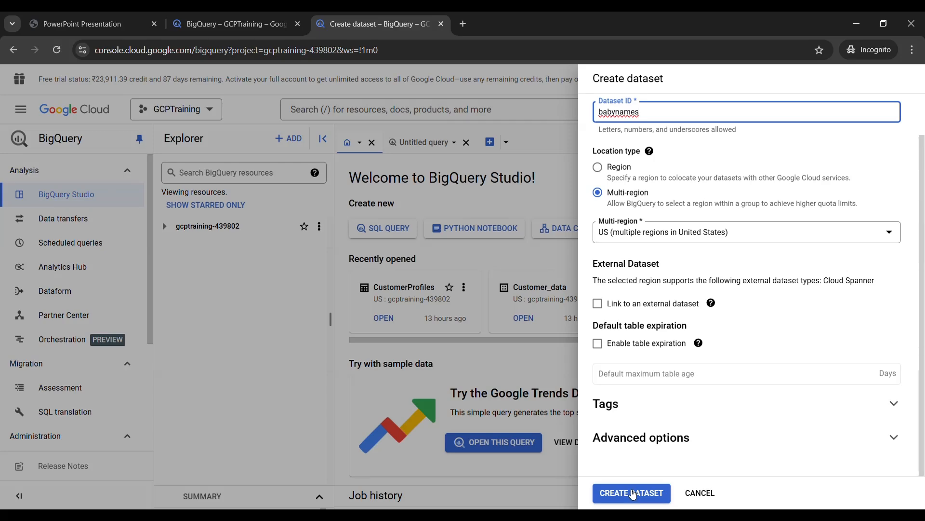
{"action": "left_click", "coordinate": [633, 498]}
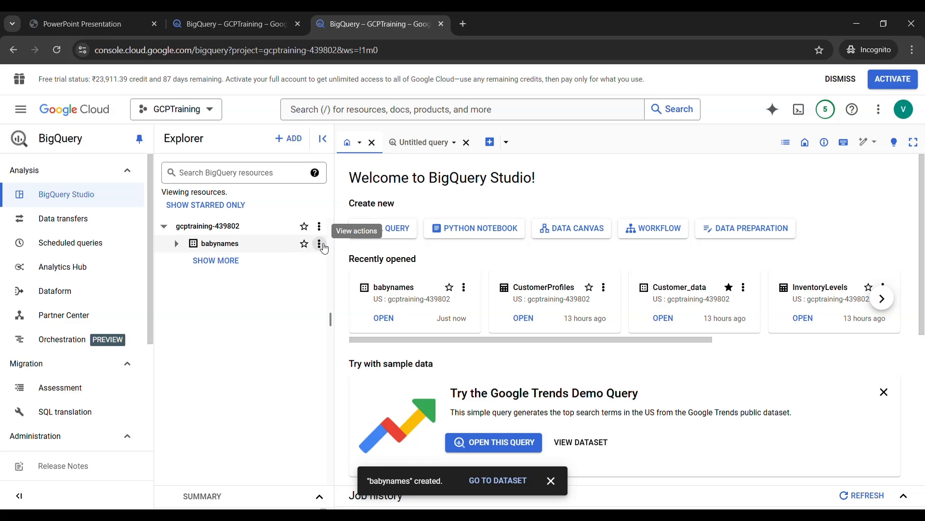
Start a new table in the babynames dataset from the uploaded file yob2023.txt, with CSV as the file format
{"action": "left_click", "coordinate": [320, 244]}
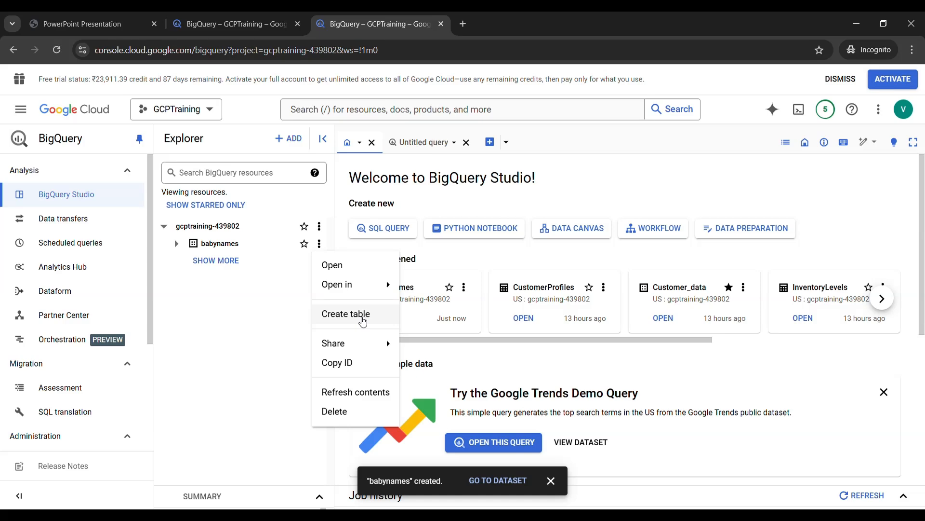
{"action": "left_click", "coordinate": [363, 320]}
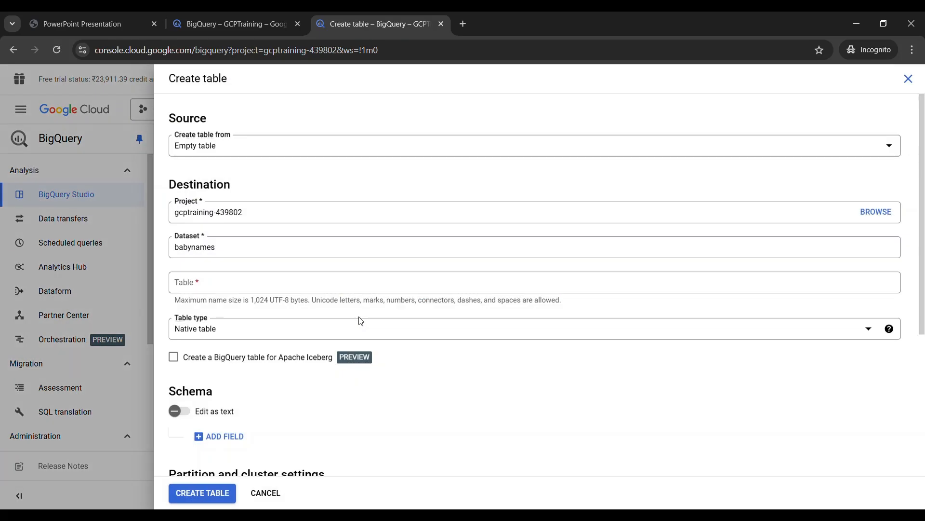
{"action": "left_click", "coordinate": [212, 153]}
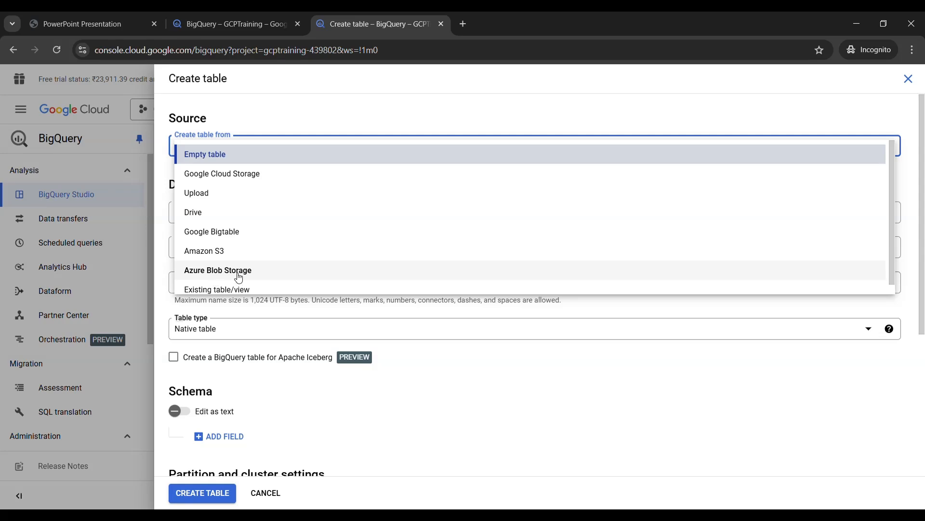
{"action": "left_click", "coordinate": [204, 199]}
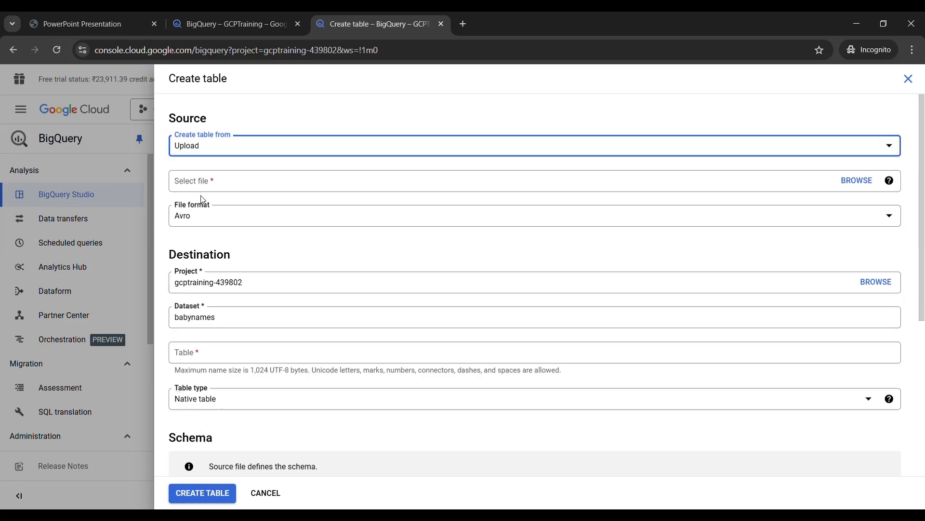
{"action": "left_click", "coordinate": [862, 185]}
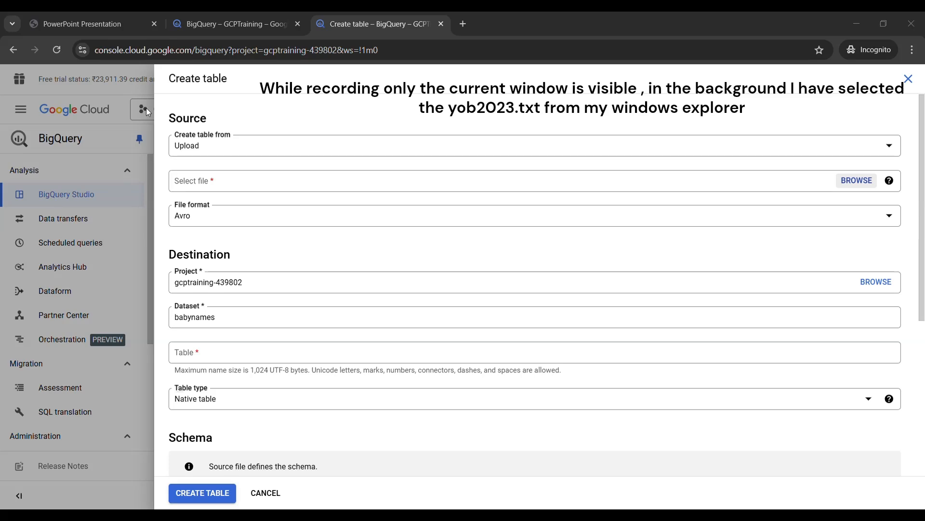
{"action": "left_click", "coordinate": [429, 288]}
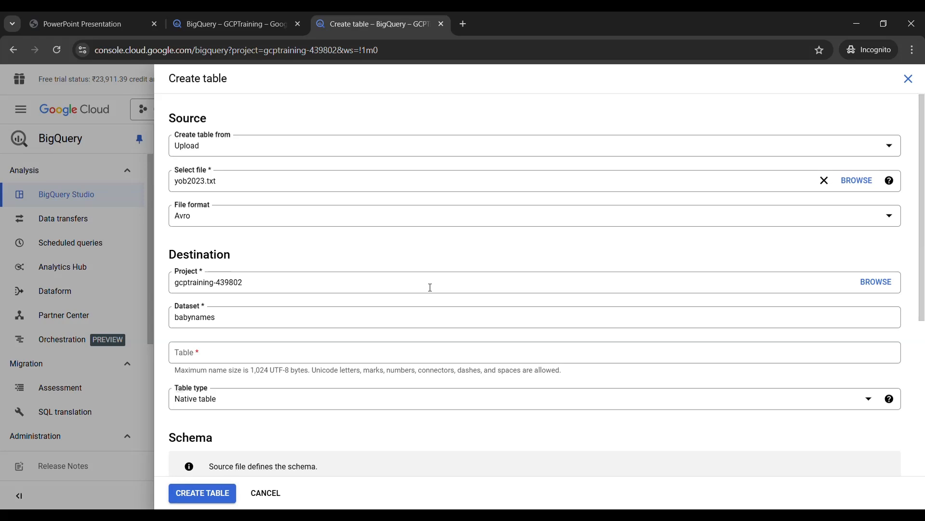
{"action": "left_click", "coordinate": [194, 222]}
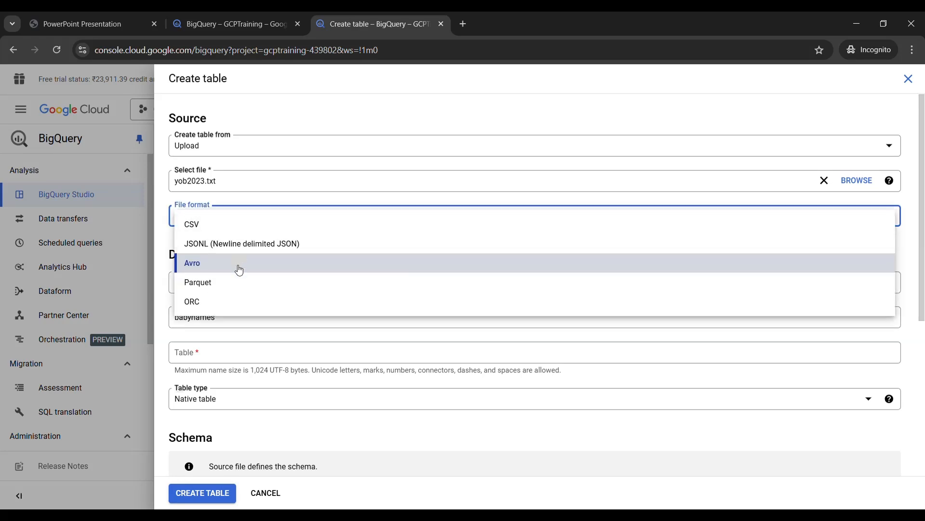
{"action": "left_click", "coordinate": [202, 226]}
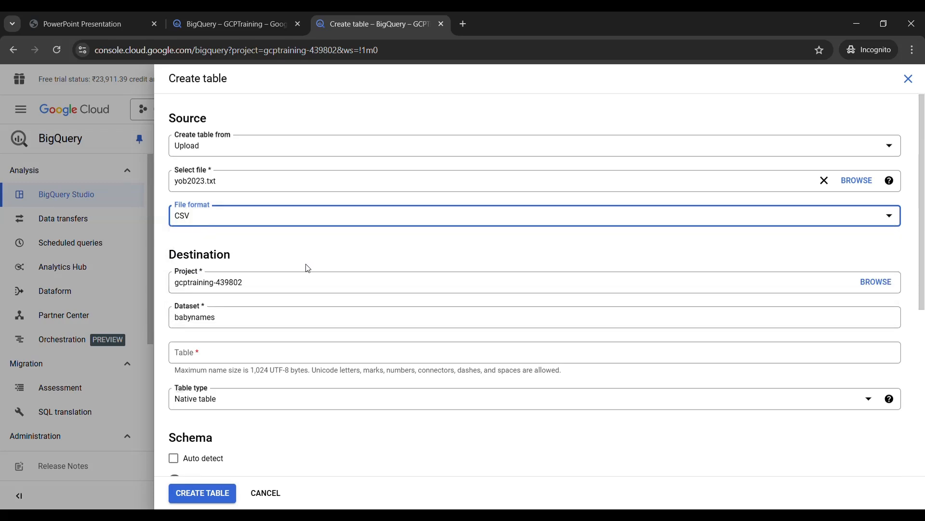
Name the new destination table yob2023
{"action": "scroll", "coordinate": [300, 286], "scroll_direction": "down", "scroll_amount": 2}
{"action": "left_click", "coordinate": [199, 235]}
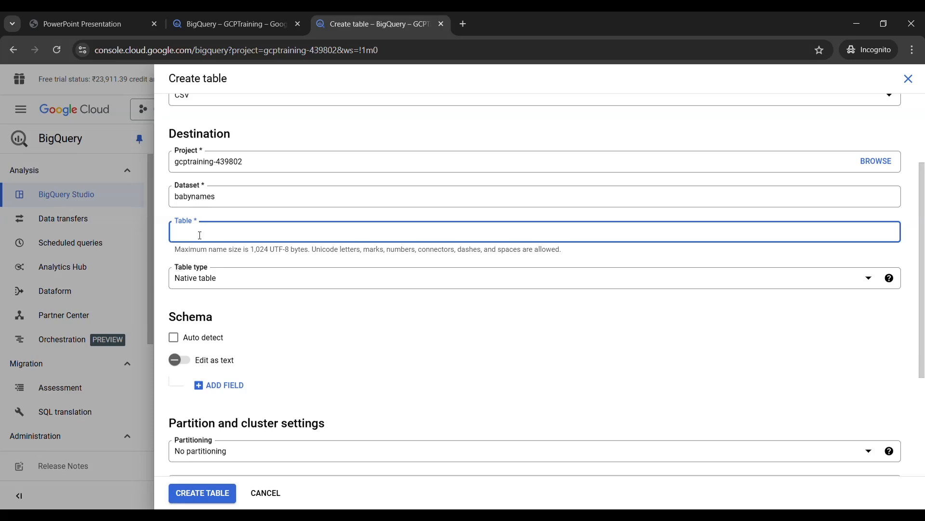
{"action": "type", "text": "yob2023"}
Enter the schema as text, name:string,gender:string,count:integer, and create the table
{"action": "scroll", "coordinate": [227, 316], "scroll_direction": "down", "scroll_amount": 3}
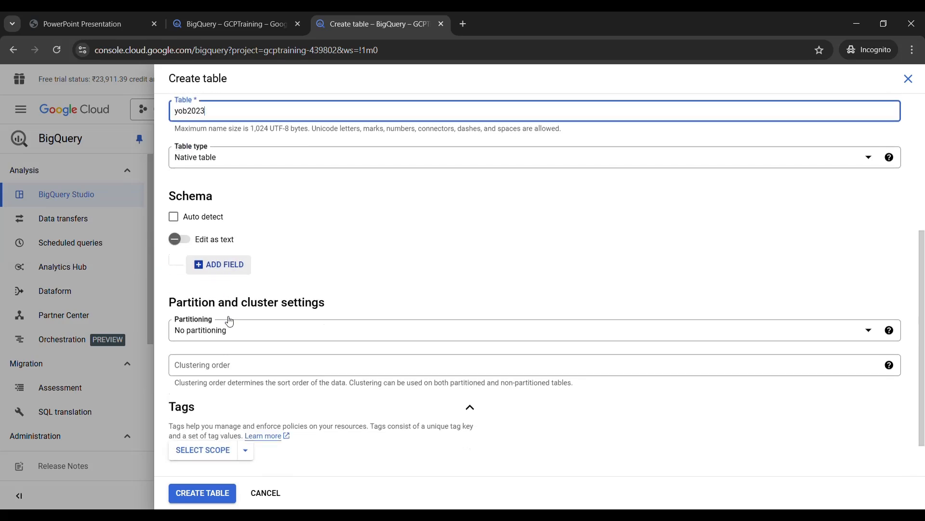
{"action": "left_click", "coordinate": [195, 244]}
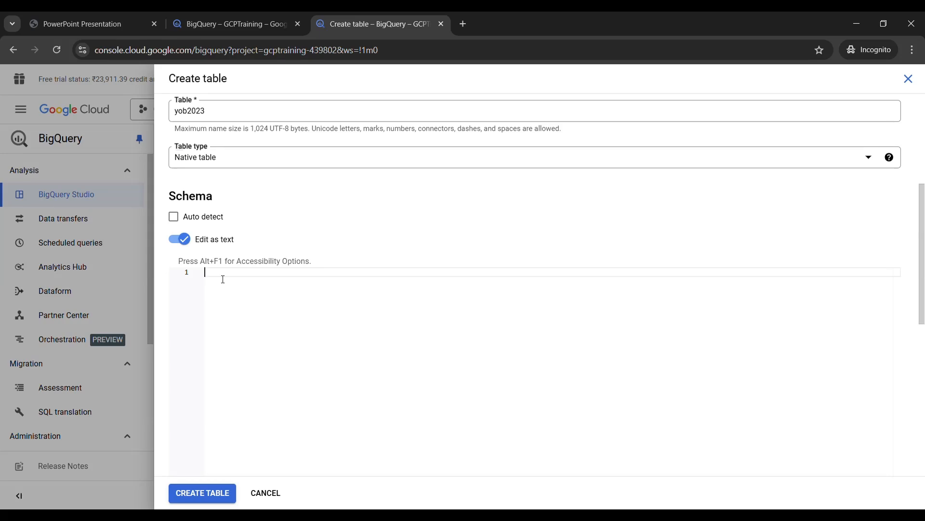
{"action": "type", "text": "n"}
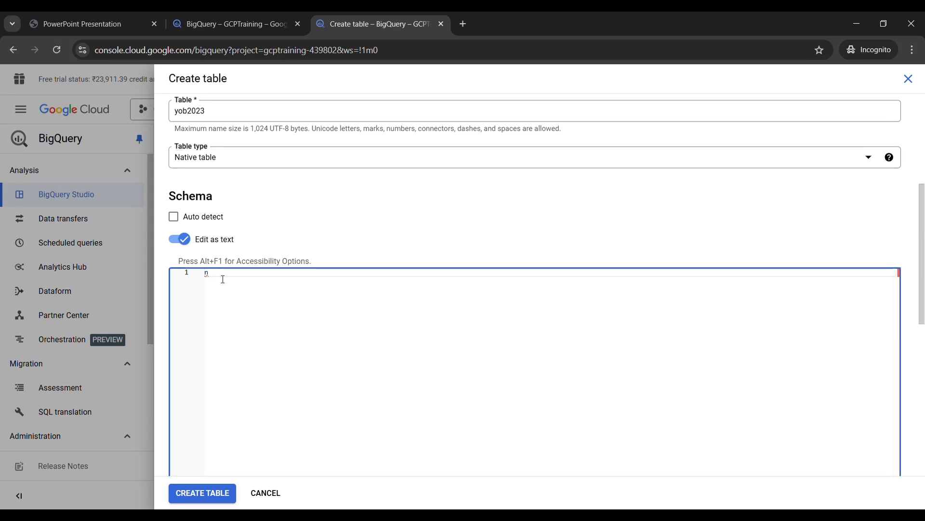
{"action": "type", "text": "ame:string"}
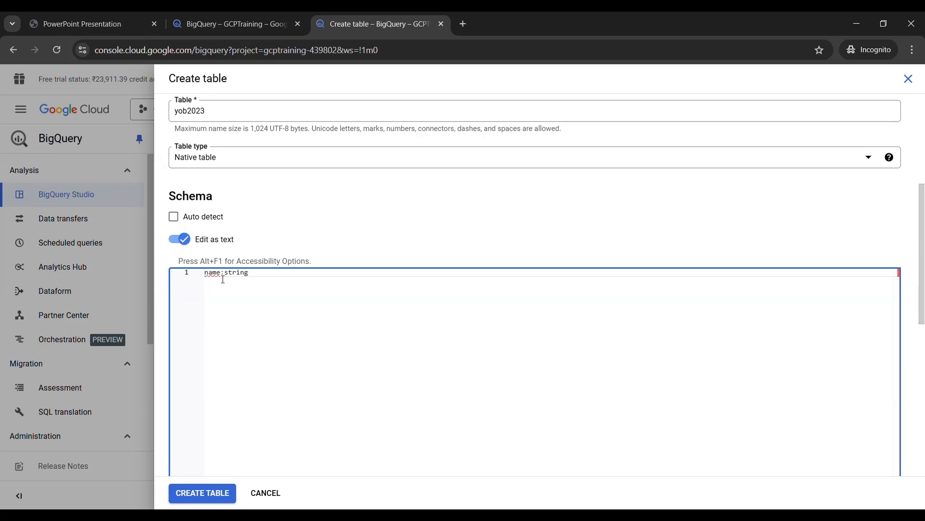
{"action": "type", "text": ",gender:string"}
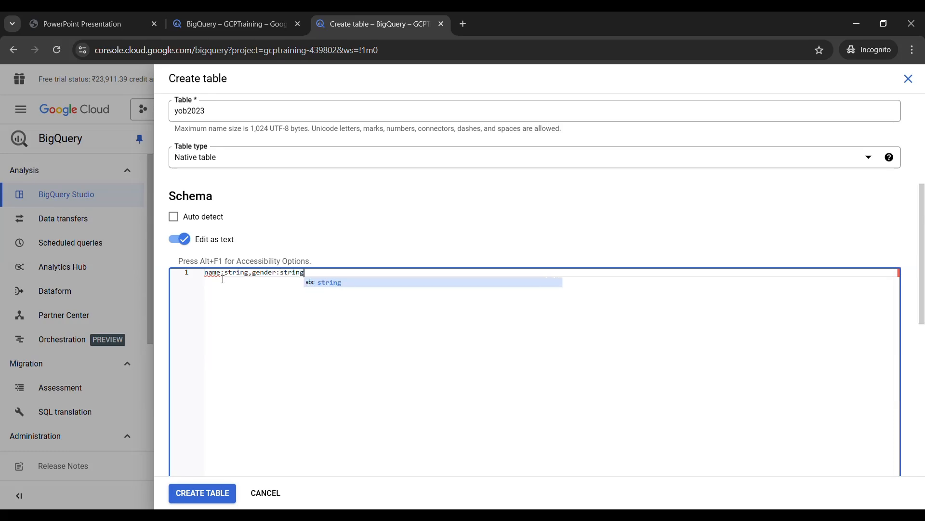
{"action": "type", "text": ",count"}
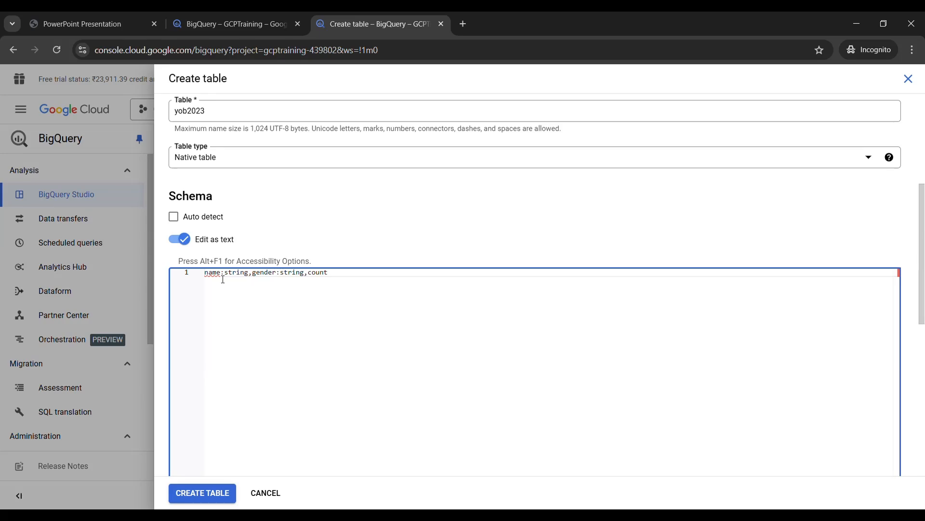
{"action": "type", "text": ":integer"}
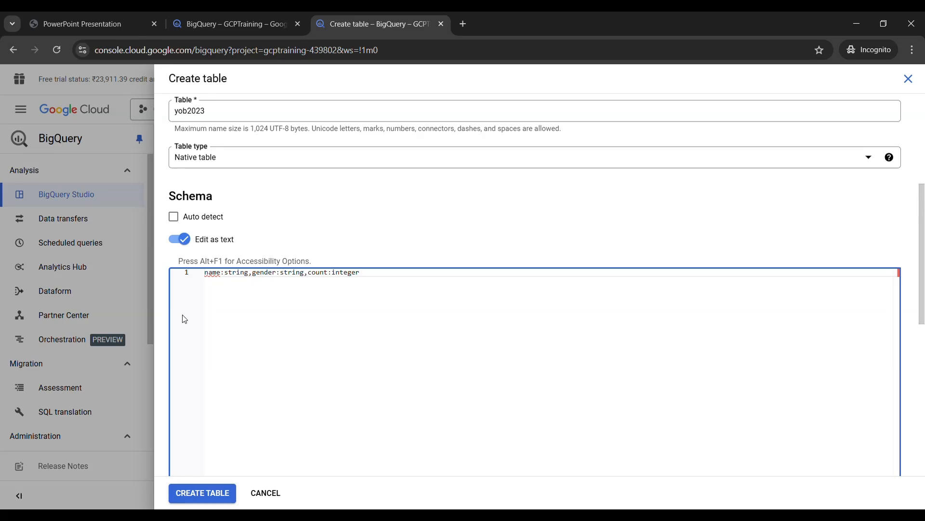
{"action": "left_click", "coordinate": [201, 495]}
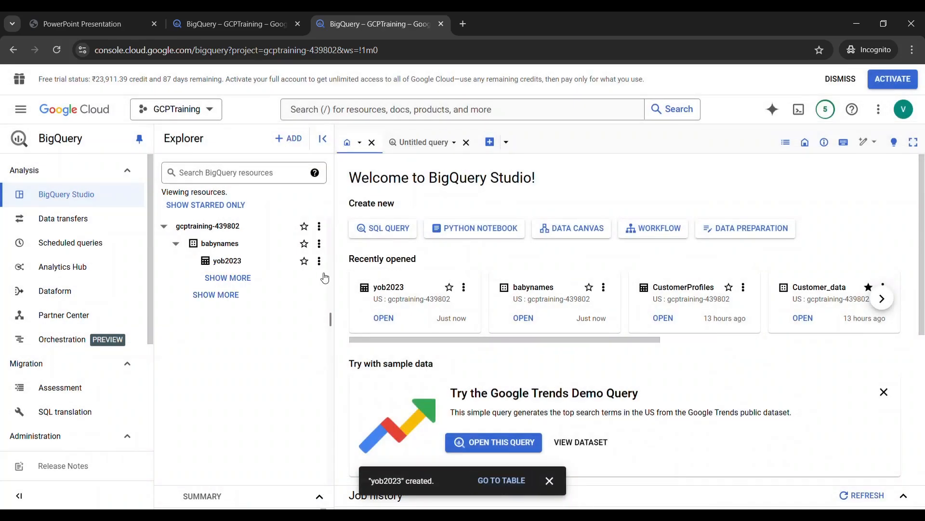
Open the yob2023 table and review its schema, table and storage details, and a preview of its rows
{"action": "left_click", "coordinate": [230, 263]}
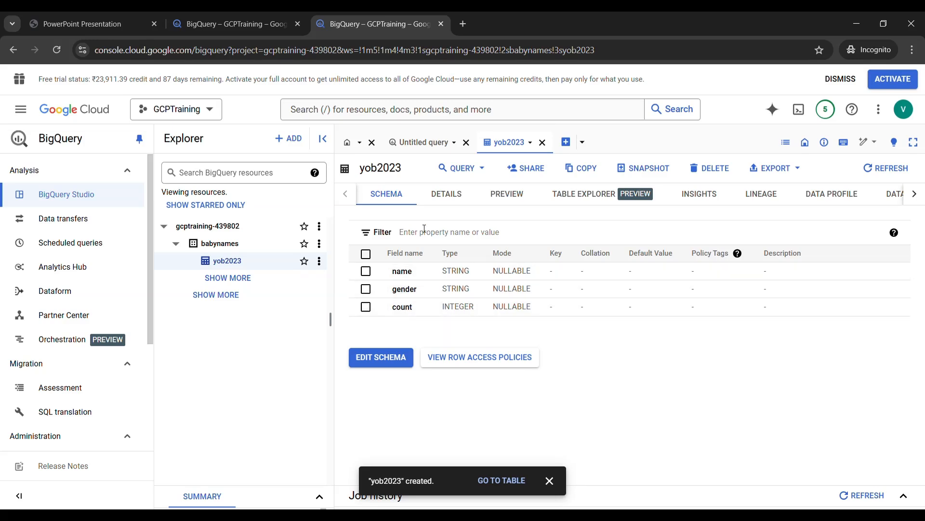
{"action": "left_click", "coordinate": [460, 197]}
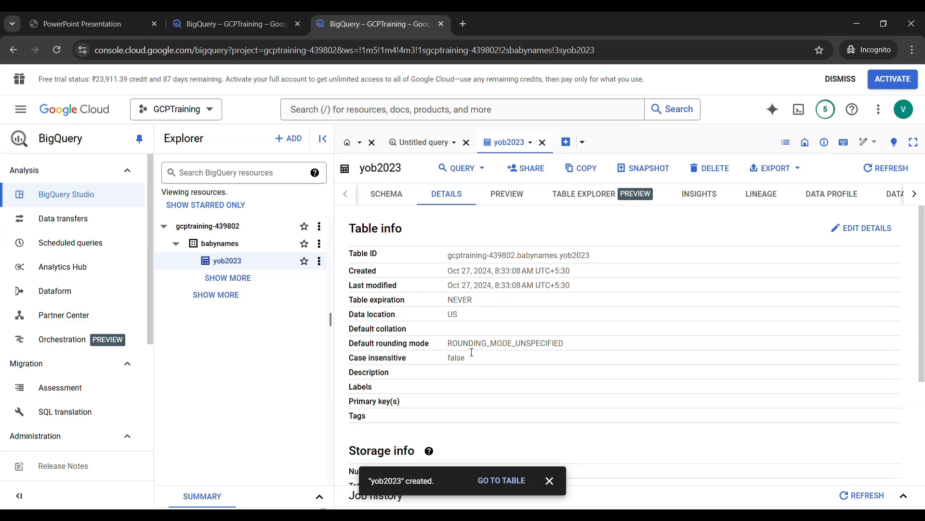
{"action": "scroll", "coordinate": [461, 380], "scroll_direction": "down", "scroll_amount": 3}
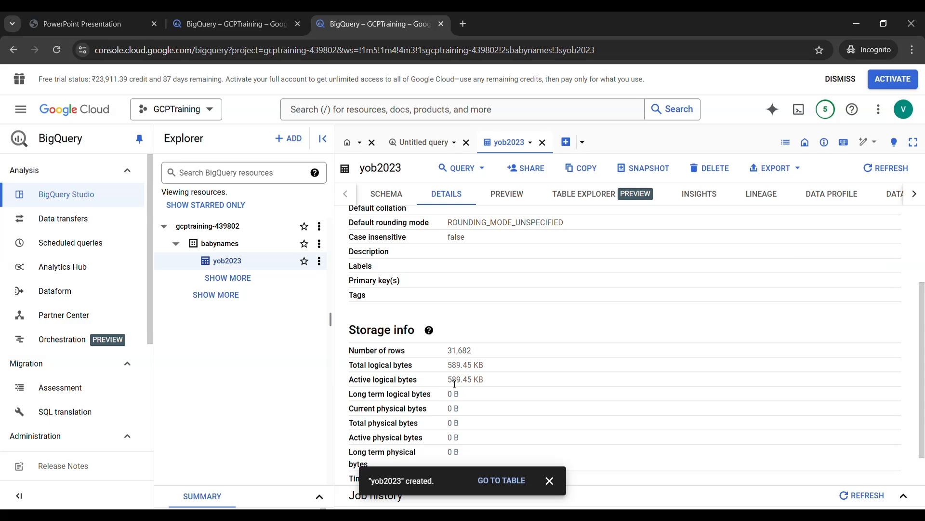
{"action": "scroll", "coordinate": [413, 369], "scroll_direction": "down", "scroll_amount": 1}
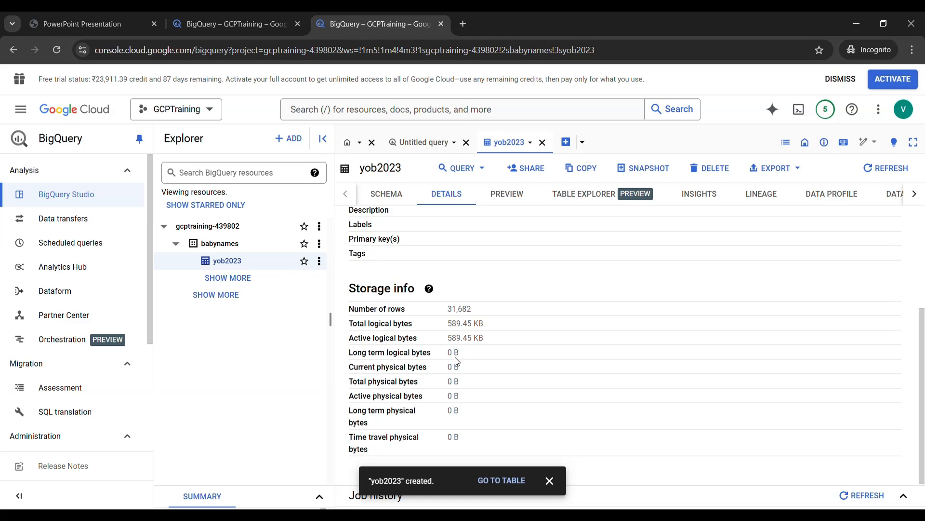
{"action": "left_click", "coordinate": [518, 201]}
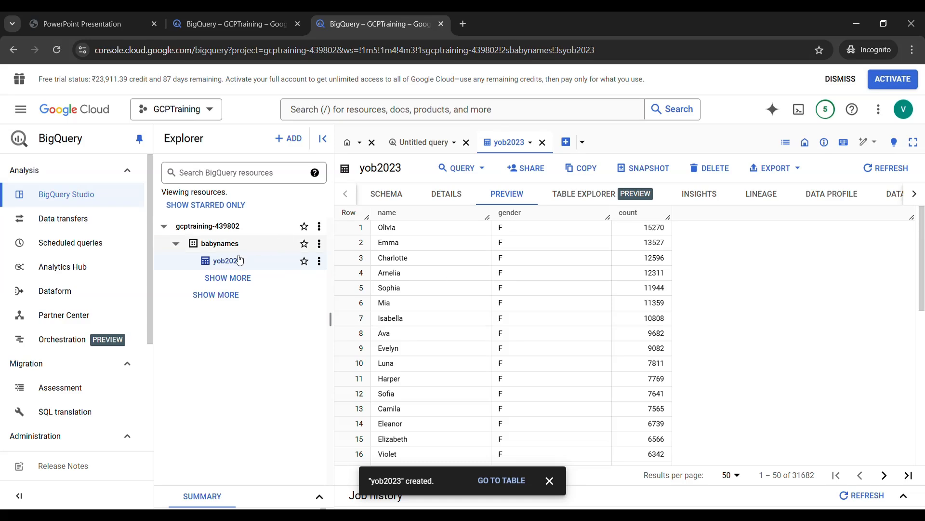
Open a new SQL query for the yob2023 table and highlight the dataset and table names in its FROM clause
{"action": "left_click", "coordinate": [322, 266]}
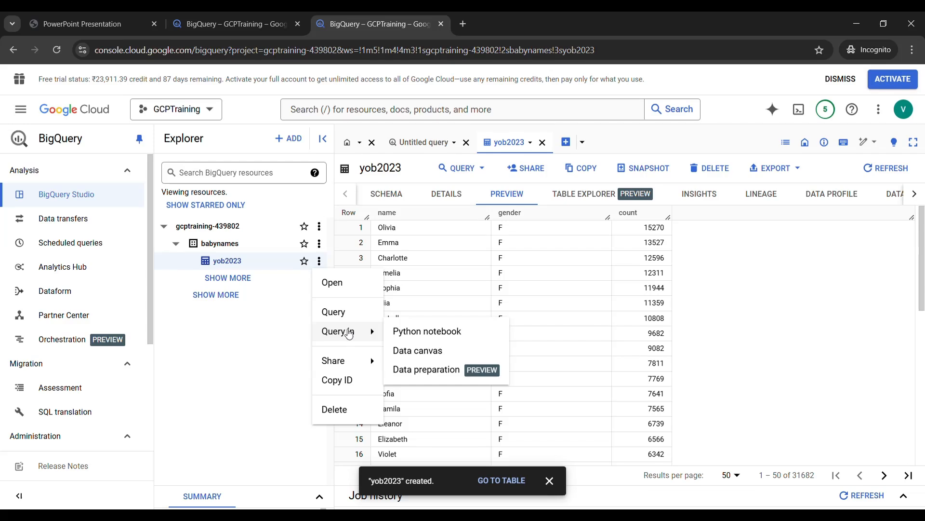
{"action": "left_click", "coordinate": [336, 314]}
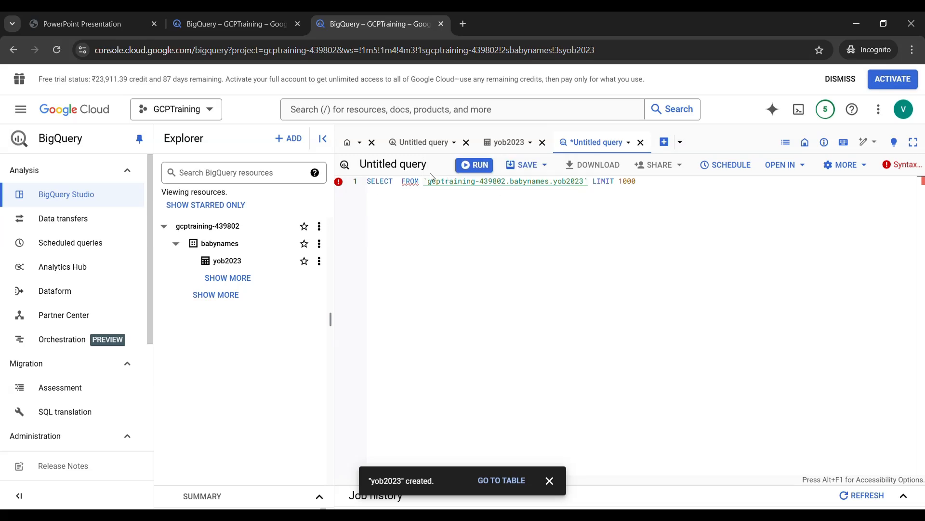
{"action": "left_click_drag", "start_coordinate": [425, 182], "coordinate": [552, 183]}
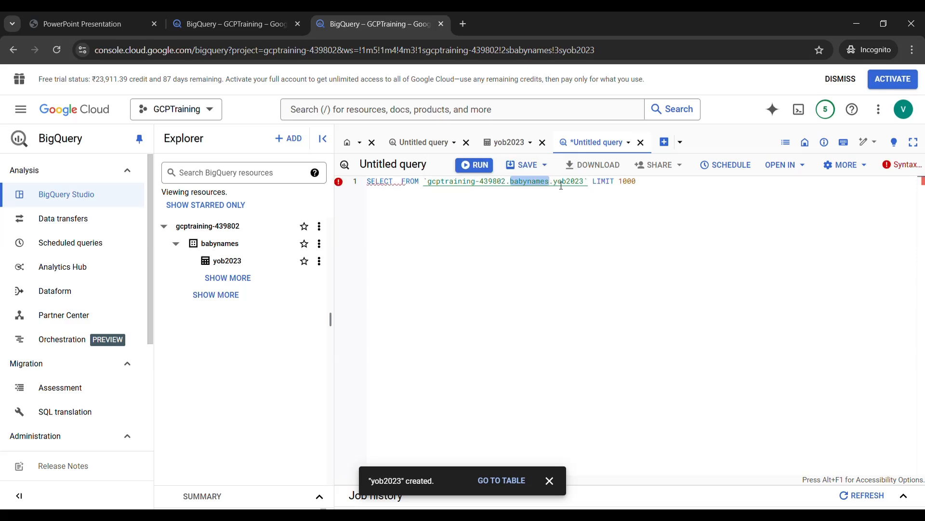
{"action": "left_click_drag", "start_coordinate": [587, 184], "coordinate": [558, 186]}
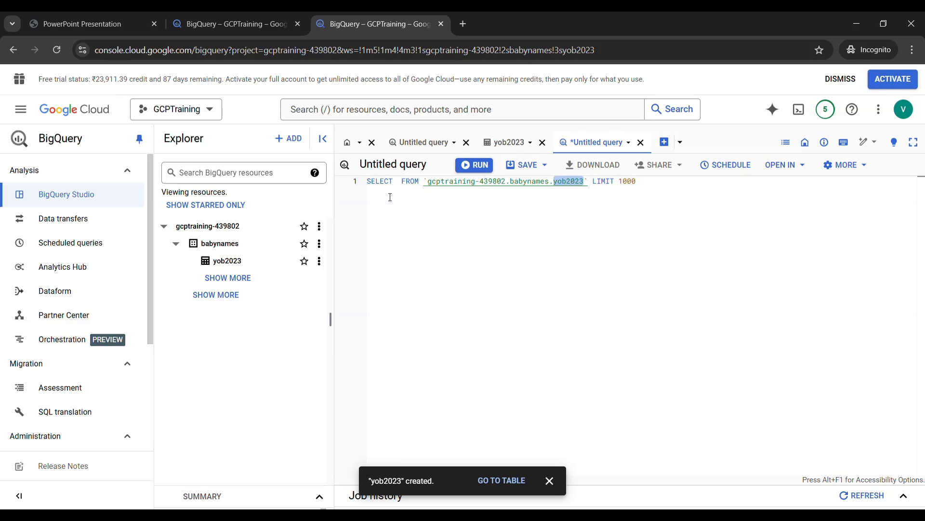
Make the query select all columns, replace its LIMIT clause with Where Gender ='M', and run it
{"action": "left_click", "coordinate": [398, 184]}
{"action": "type", "text": "*"}
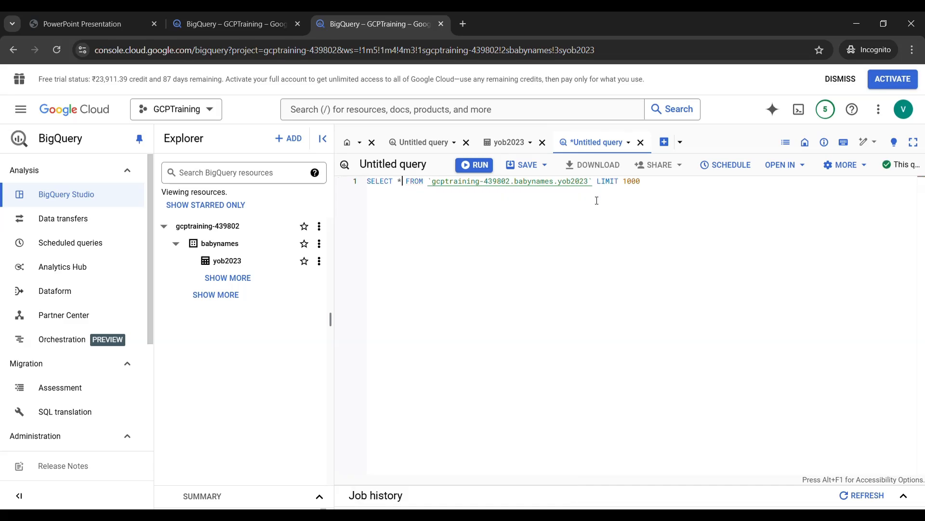
{"action": "left_click_drag", "start_coordinate": [597, 185], "coordinate": [647, 186]}
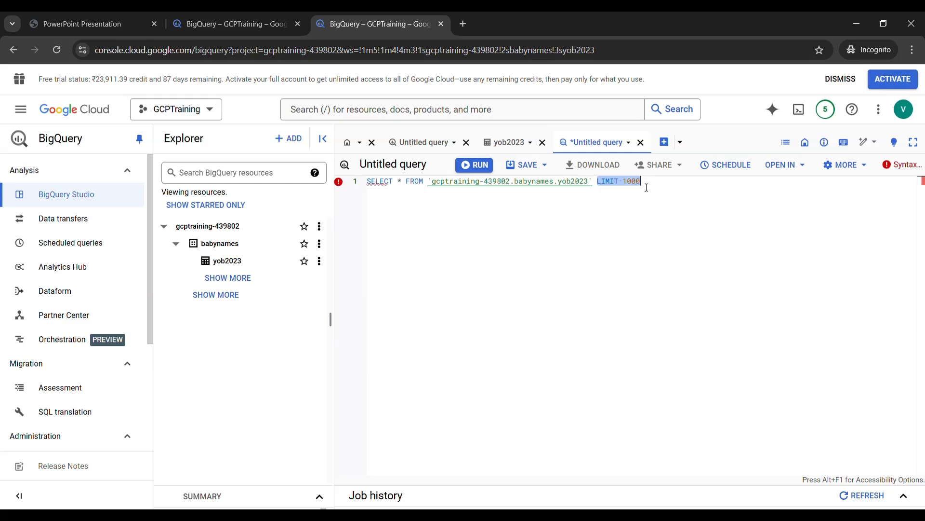
{"action": "type", "text": "Where"}
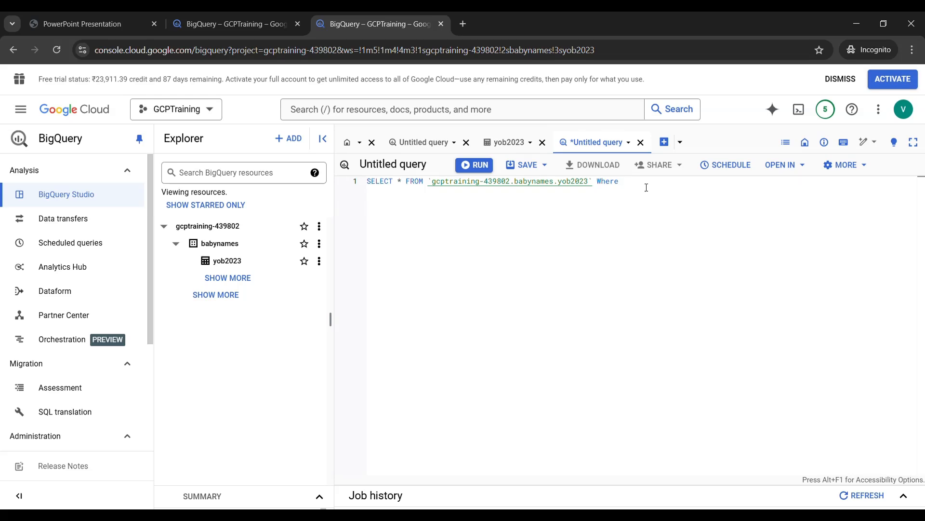
{"action": "type", "text": " Gender ='M'"}
{"action": "left_click_drag", "start_coordinate": [674, 185], "coordinate": [366, 186]}
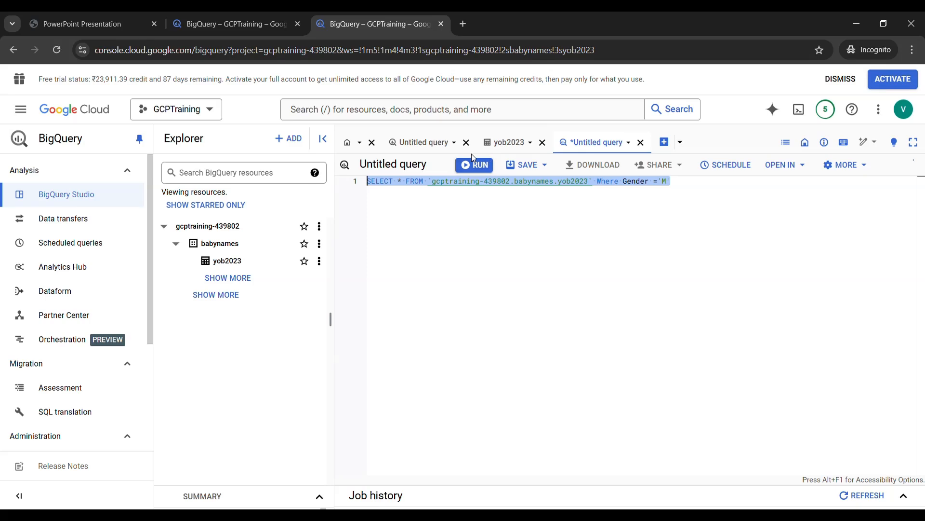
{"action": "left_click", "coordinate": [475, 169]}
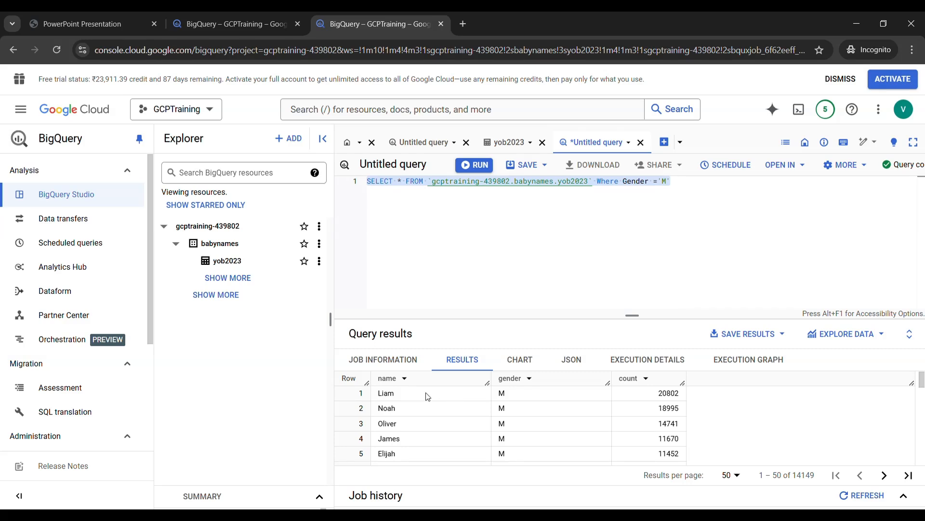
Start a second query on line 3, below the first one, selecting Gender and sum(count) as Population
{"action": "left_click", "coordinate": [690, 188]}
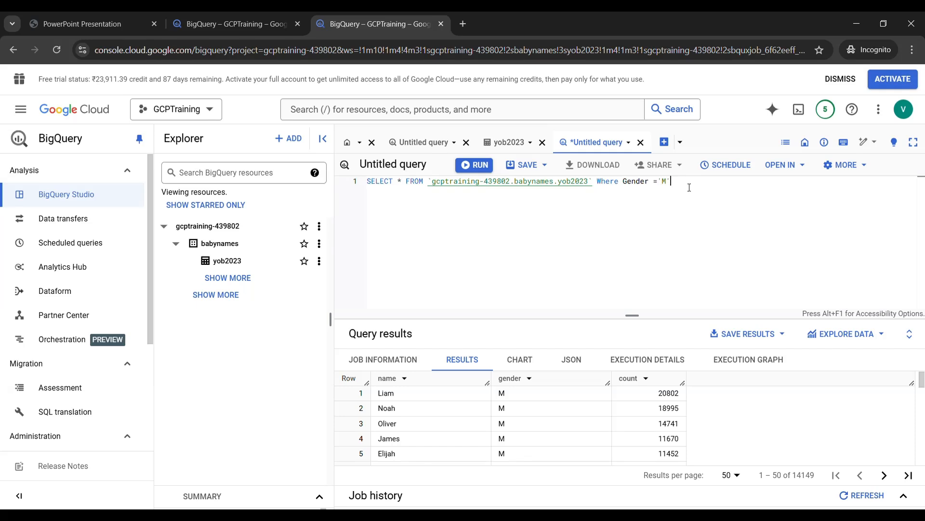
{"action": "key", "text": "Return"}
{"action": "key", "text": "Return"}
{"action": "type", "text": "Select"}
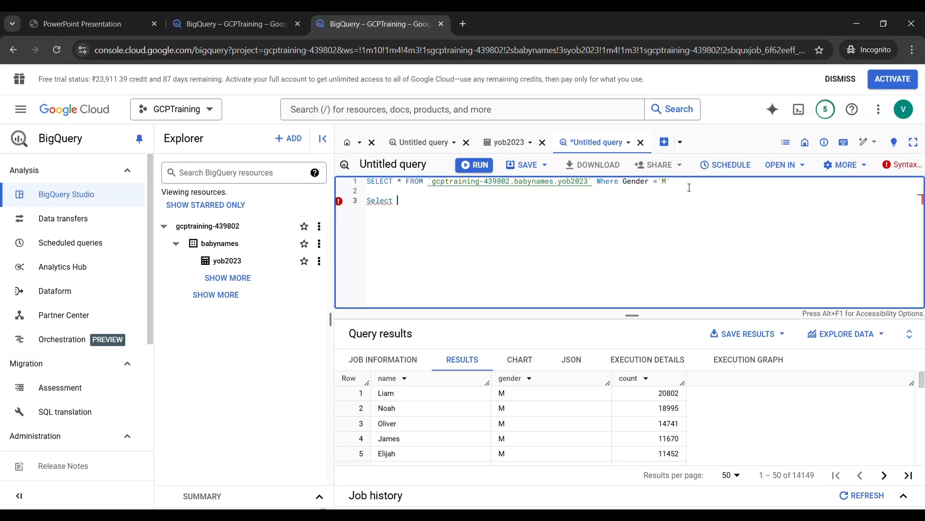
{"action": "type", "text": " Gender"}
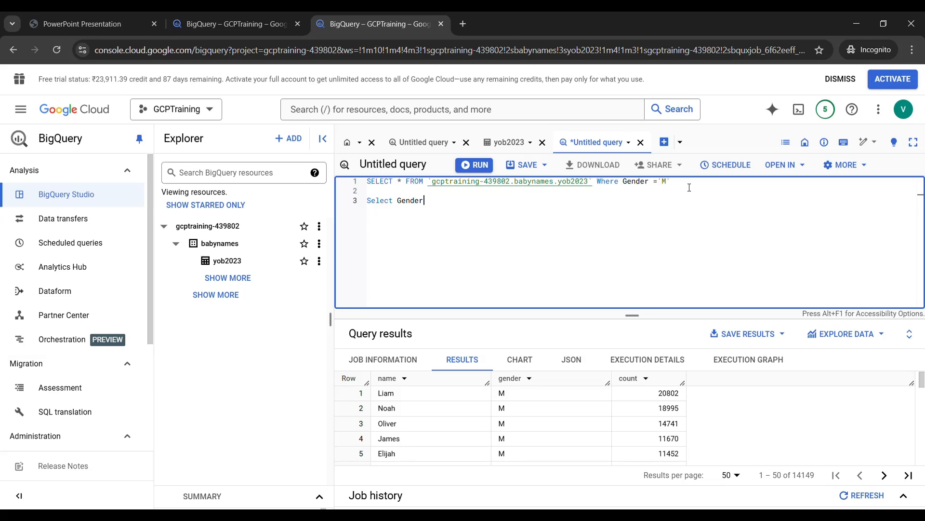
{"action": "type", "text": ", sum(count"}
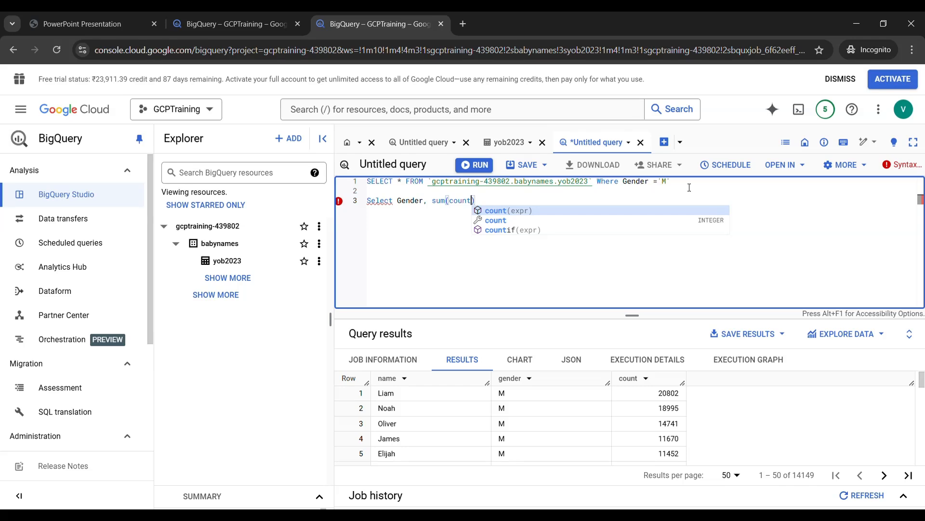
{"action": "type", "text": ") as"}
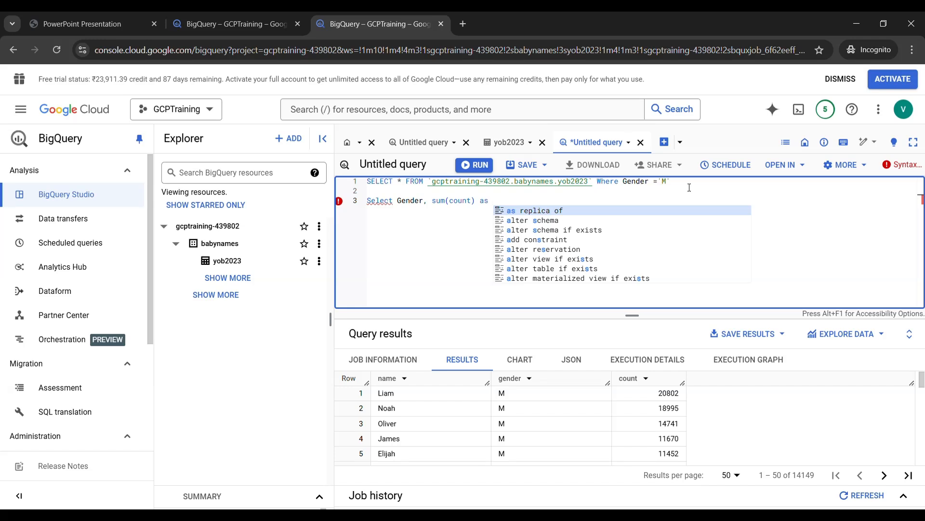
{"action": "type", "text": "Pop"}
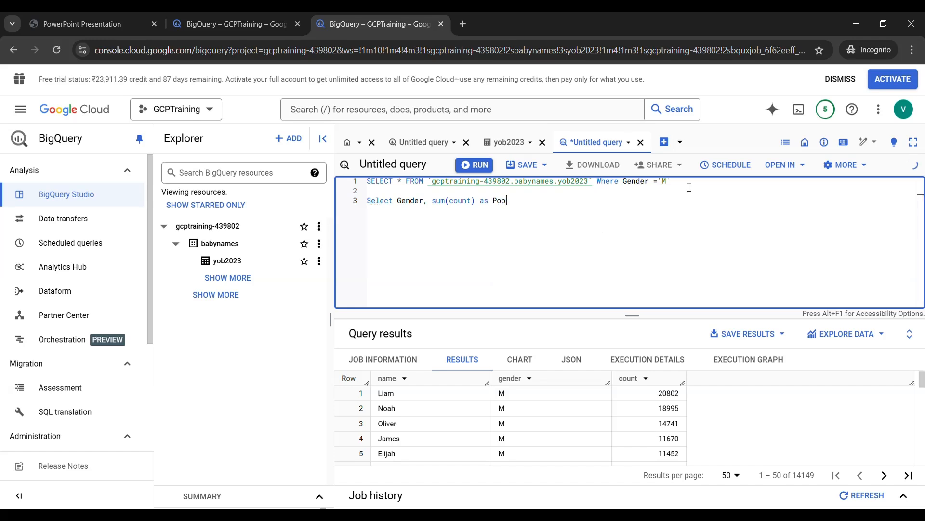
{"action": "type", "text": "ulation FROM `gcptraining-439802.babynames.yob2023"}
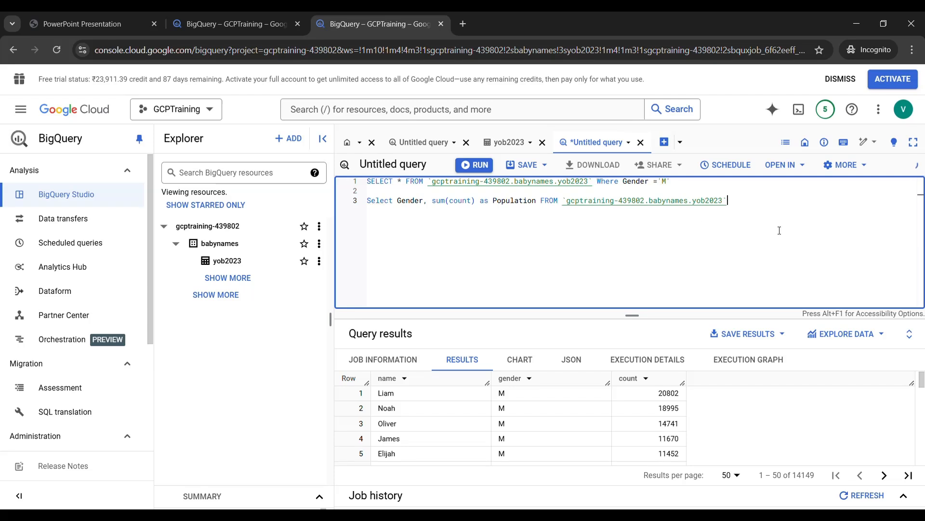
Complete the second query with FROM the babynames.yob2023 table and Group By Gender, and run only that statement
{"action": "type", "text": "Group By Gen"}
{"action": "left_click_drag", "start_coordinate": [799, 200], "coordinate": [367, 202]}
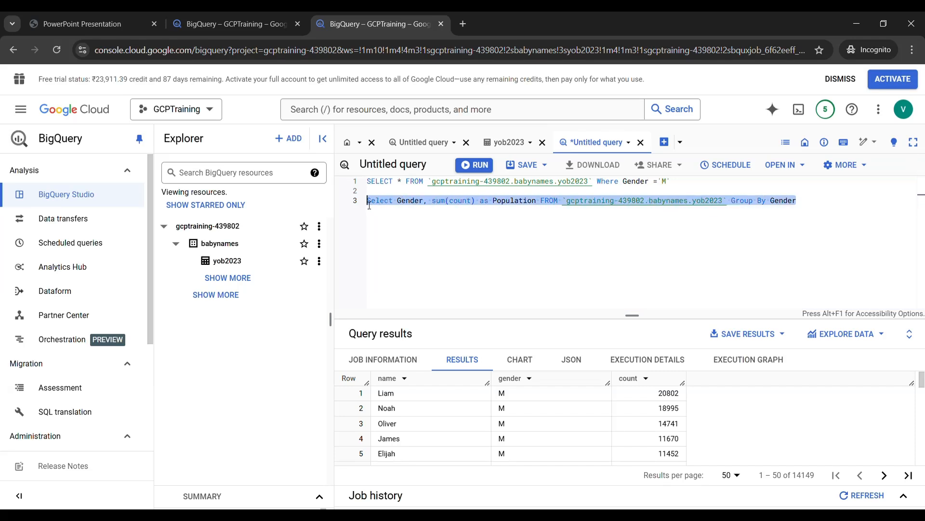
{"action": "left_click", "coordinate": [478, 165]}
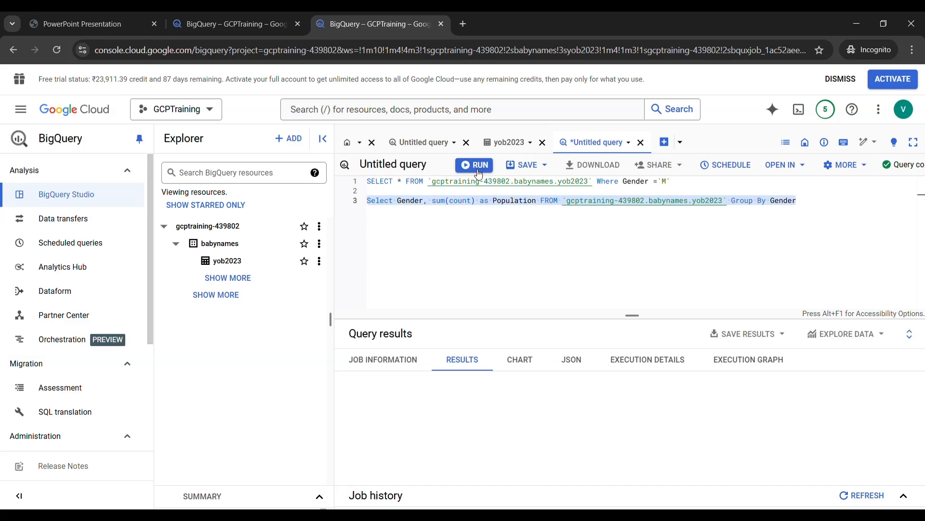